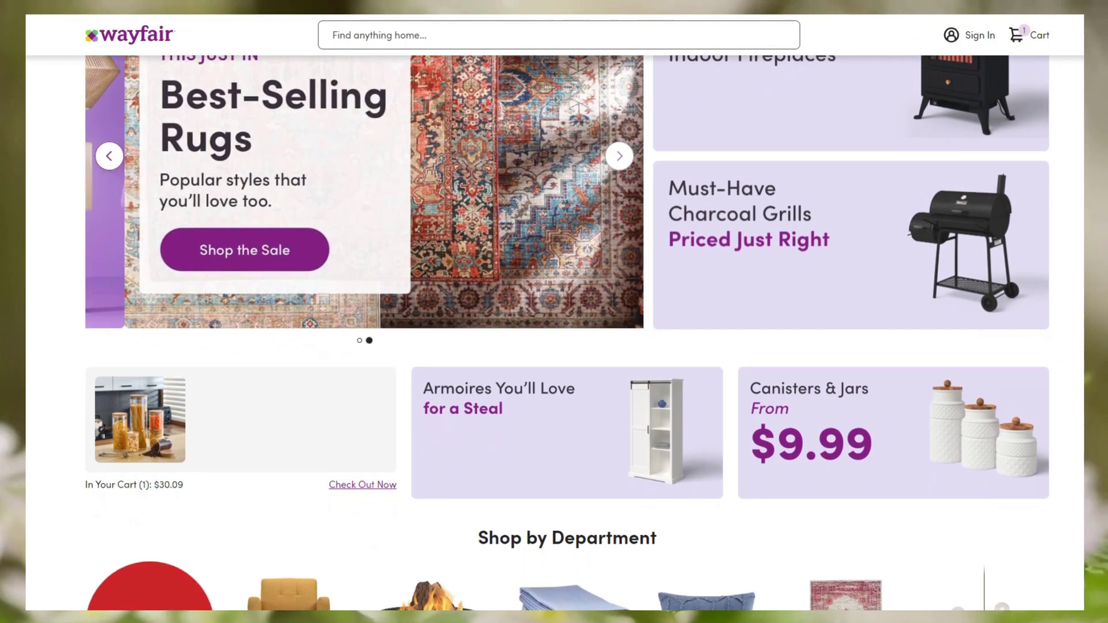
scroll(554, 312, down, 10)
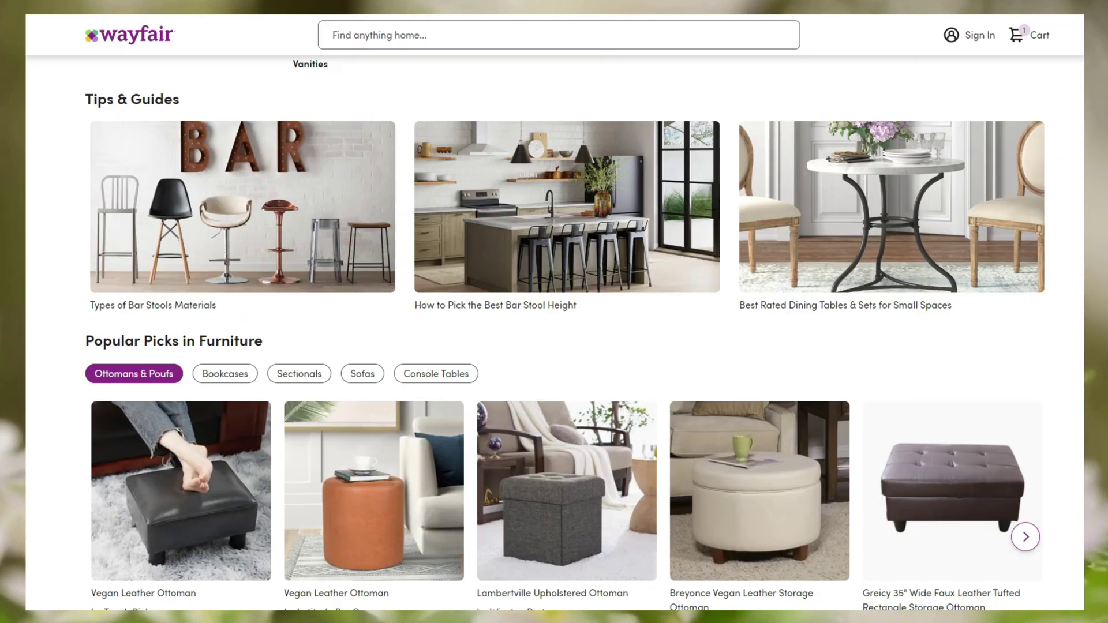
scroll(555, 312, down, 2)
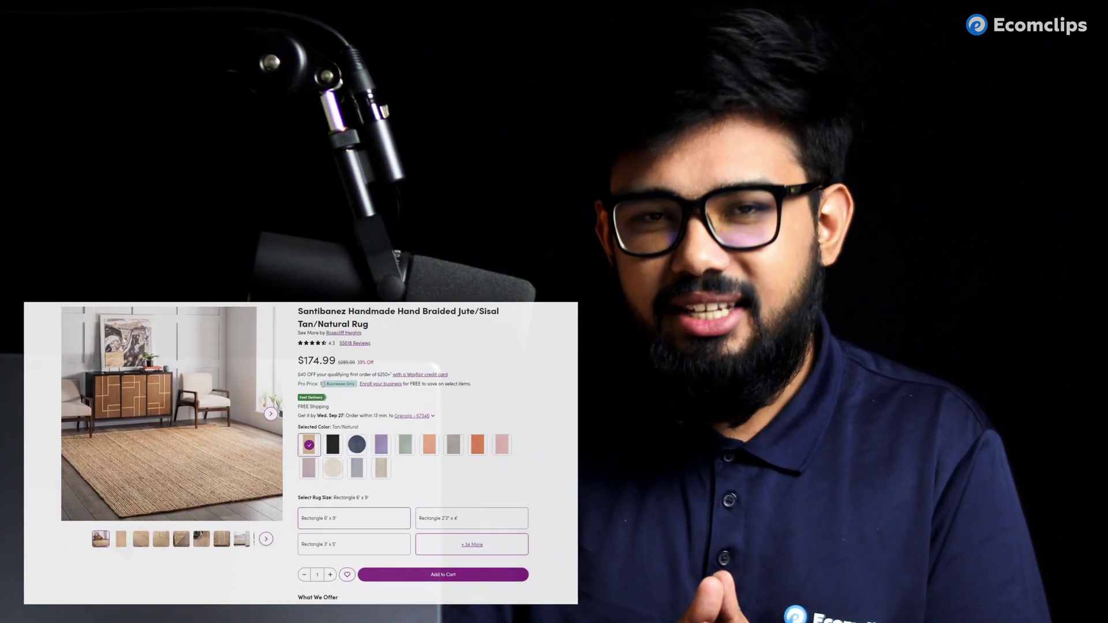
- Examine the Santibanez jute/sisal rug listing, including its enlarged photo, title, product overview, description and features
scroll(288, 454, down, 3)
scroll(413, 453, down, 5)
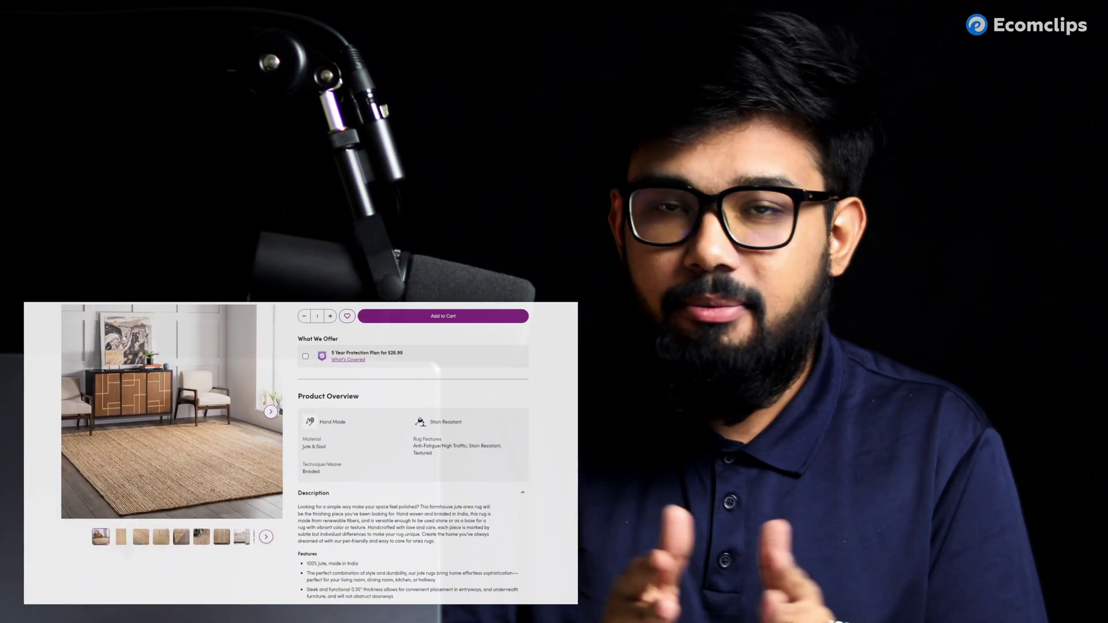
scroll(557, 315, up, 10)
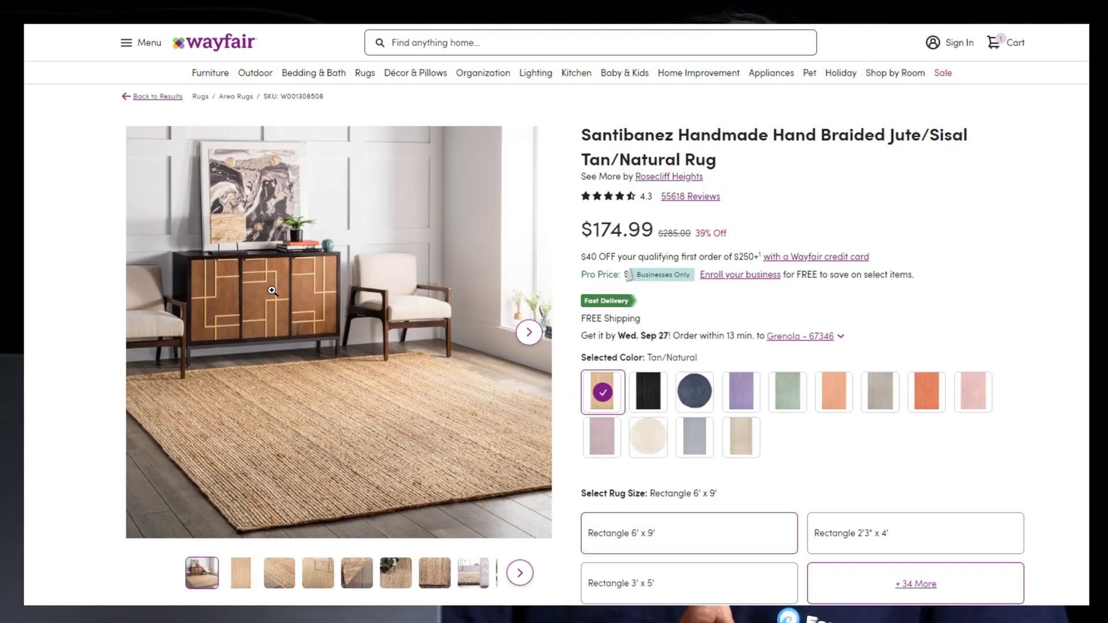
click(272, 290)
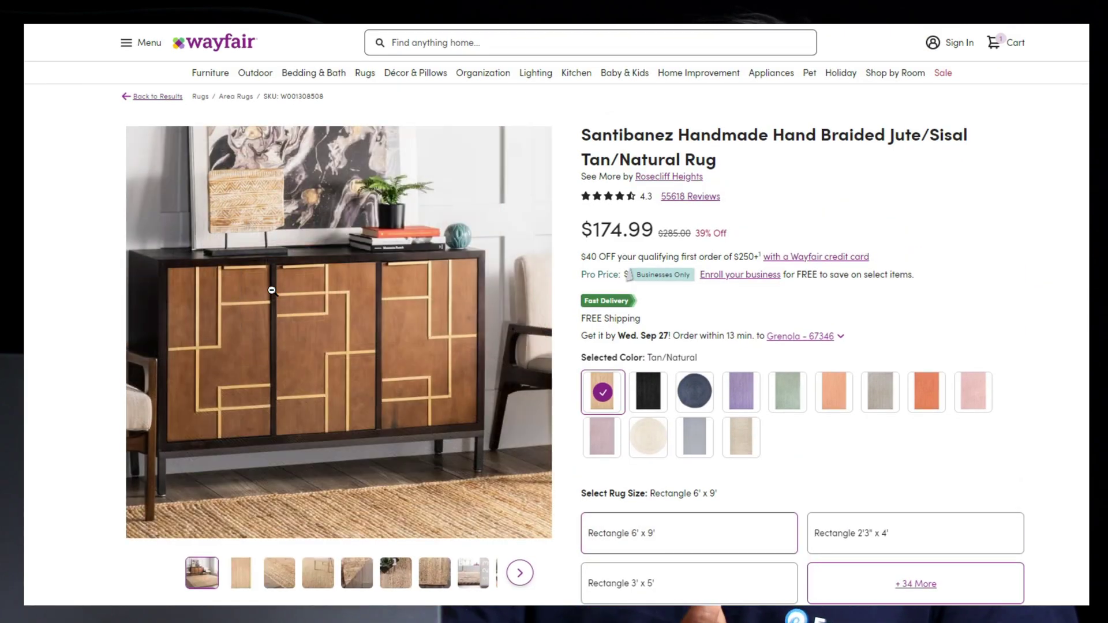
click(272, 290)
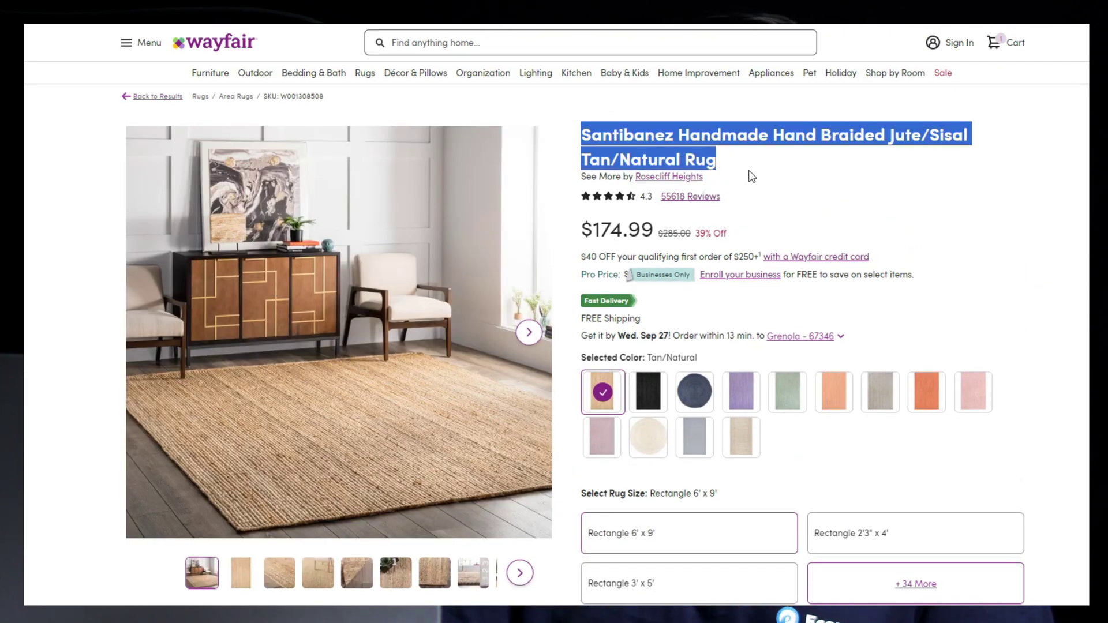
scroll(752, 176, down, 10)
drag(584, 325, 943, 423)
drag(599, 225, 729, 435)
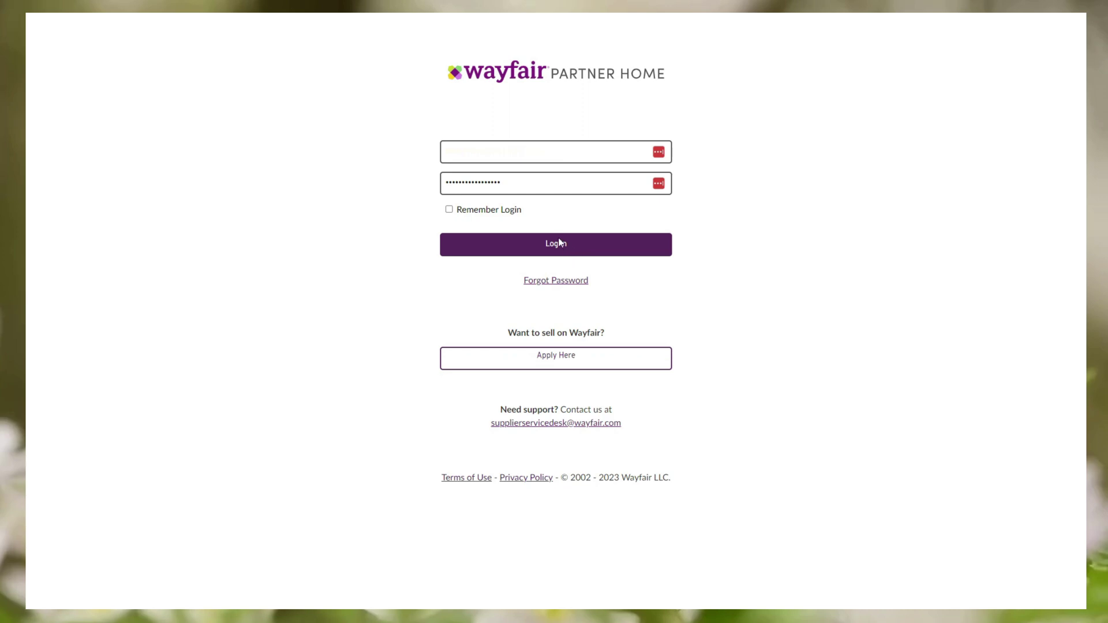
- Log in to Wayfair Partner Home and open Quick Upload for adding new products
click(559, 247)
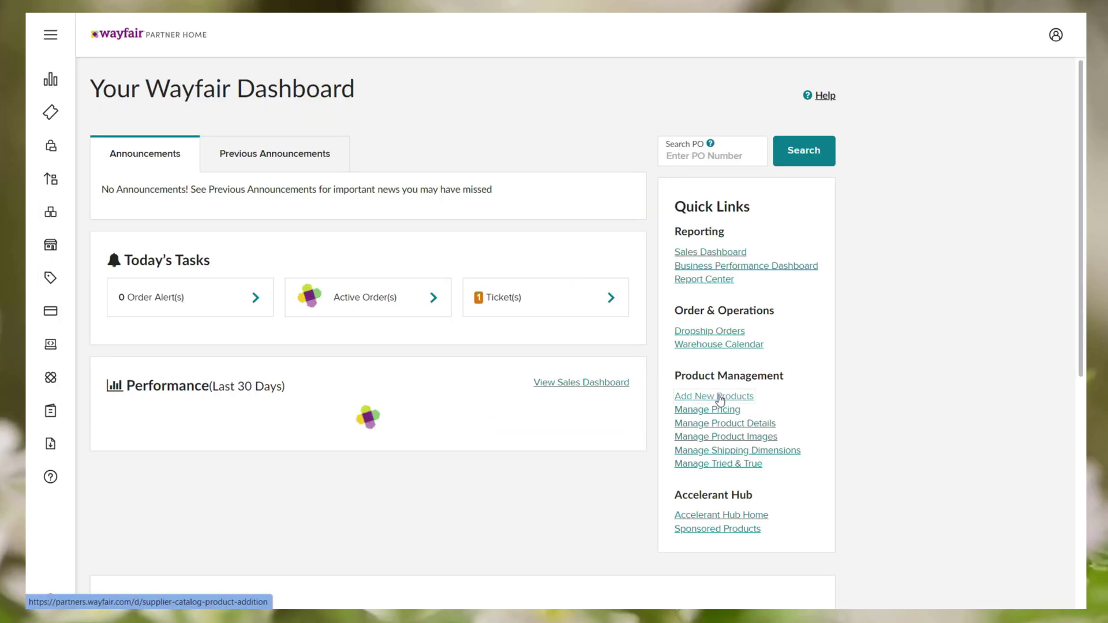
click(720, 324)
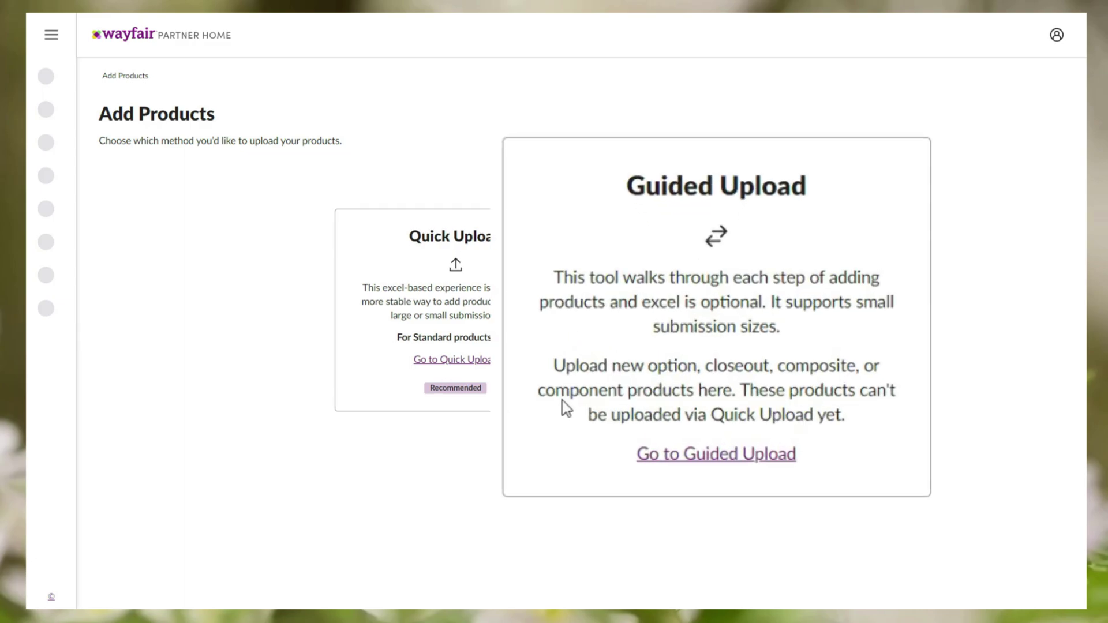
click(478, 361)
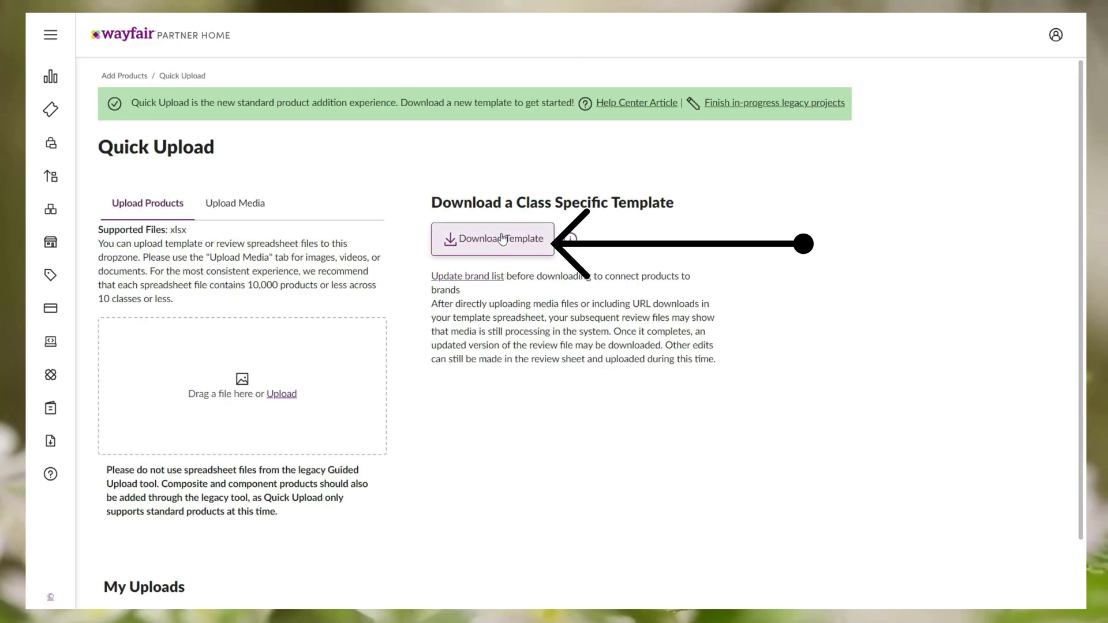
- Add the Wall & Accent Mirrors class to the template request and download its class-specific template
click(537, 249)
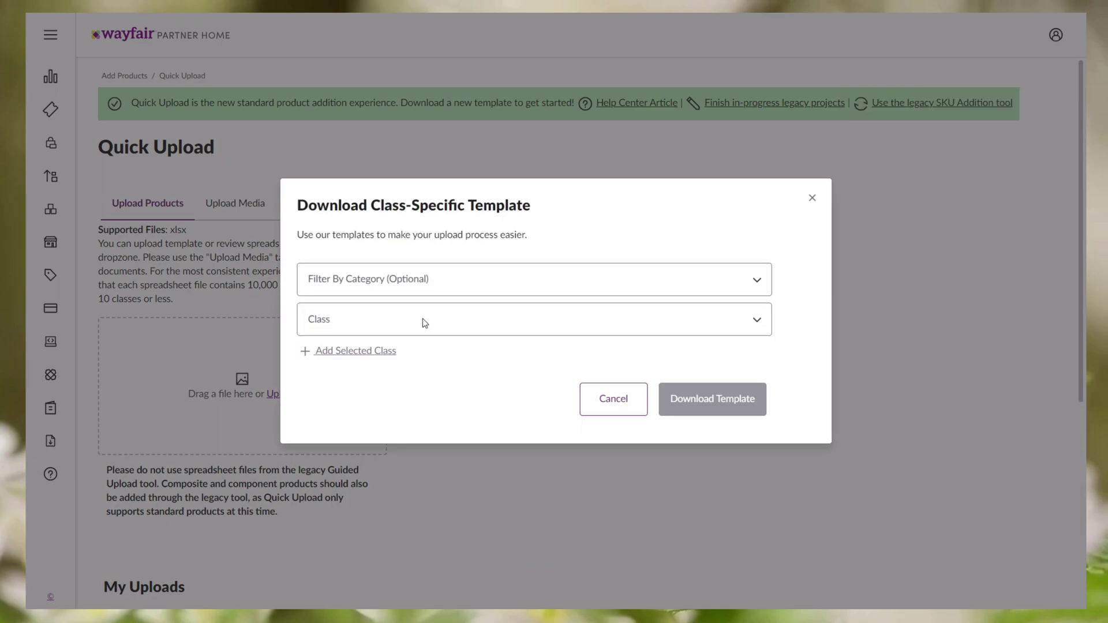
click(406, 322)
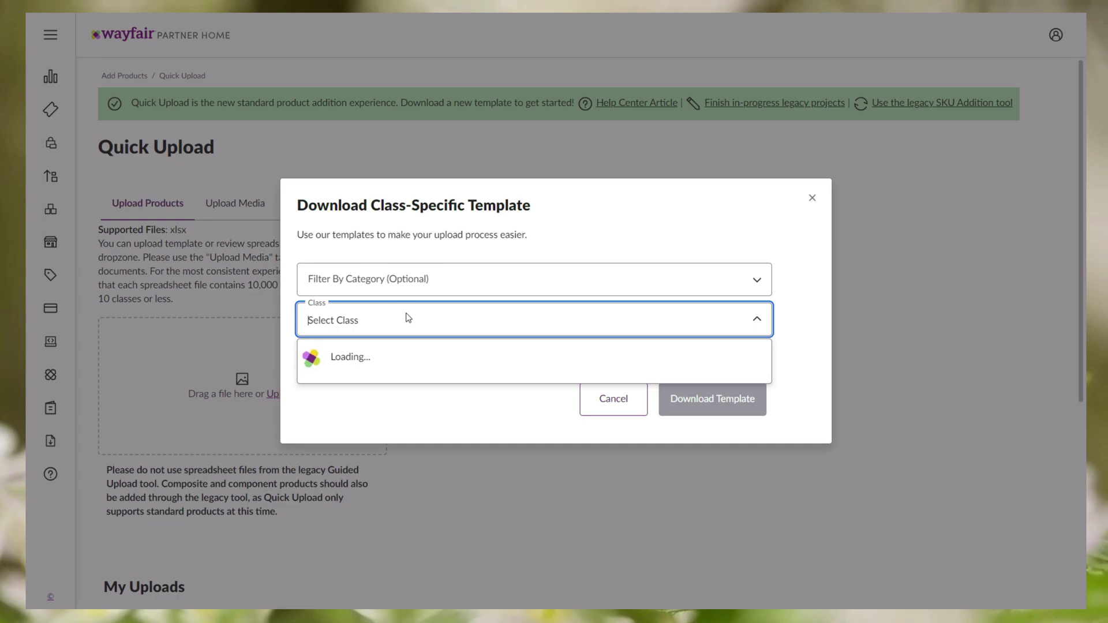
text(Mir)
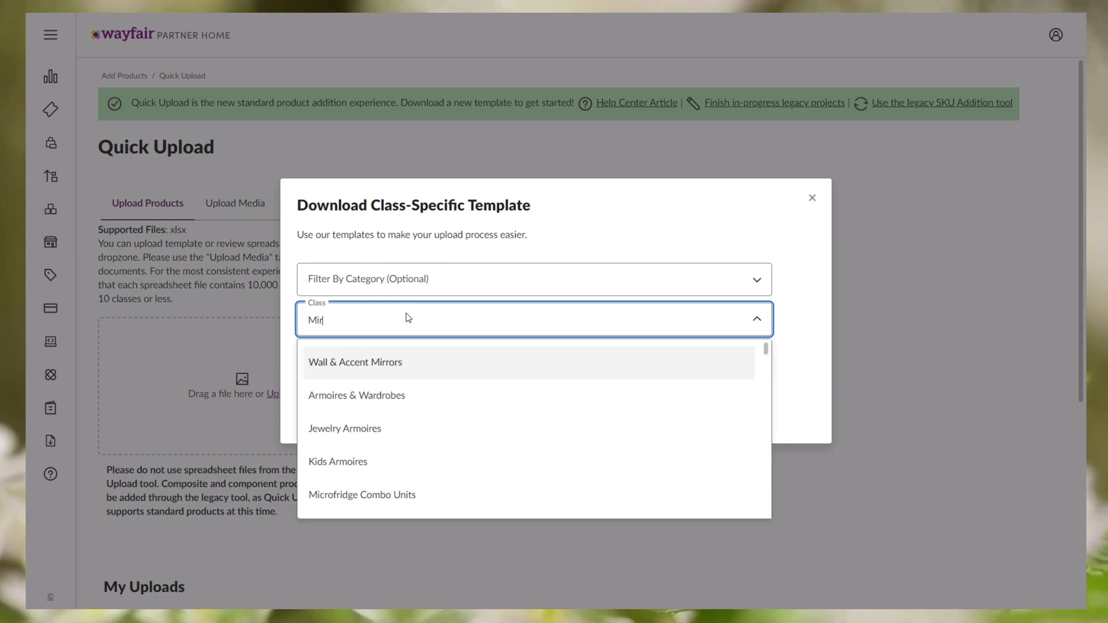
text(ror)
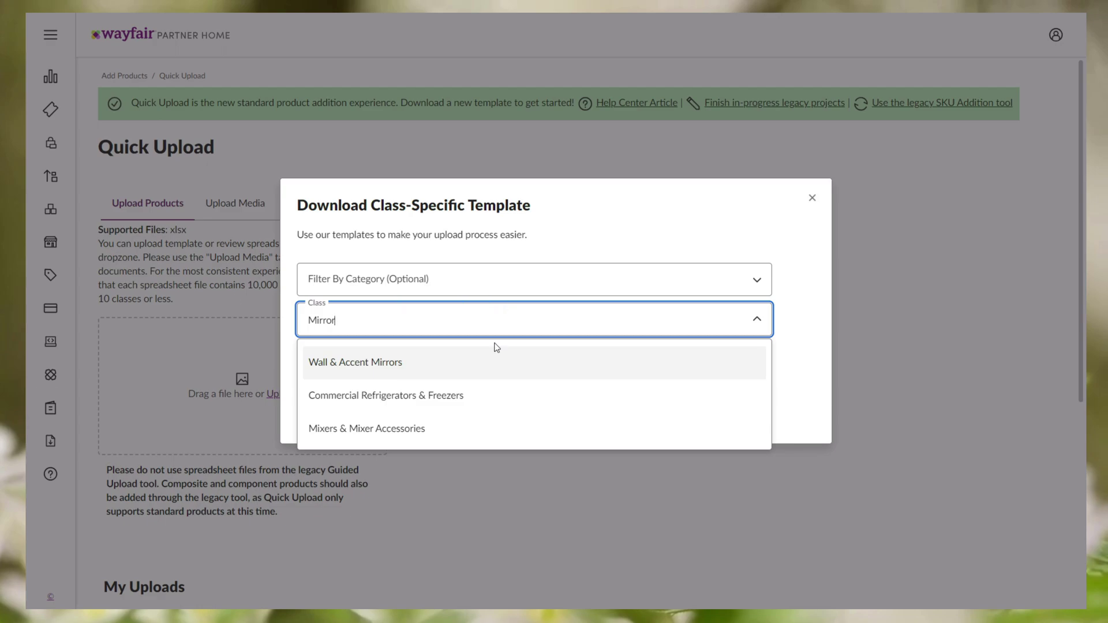
click(478, 362)
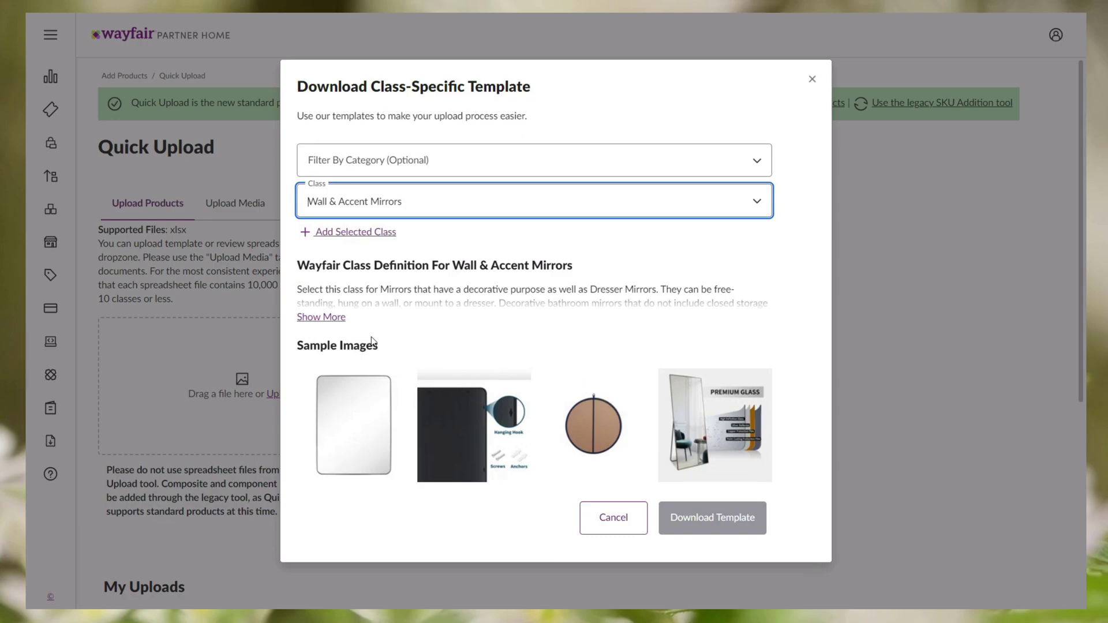
click(353, 236)
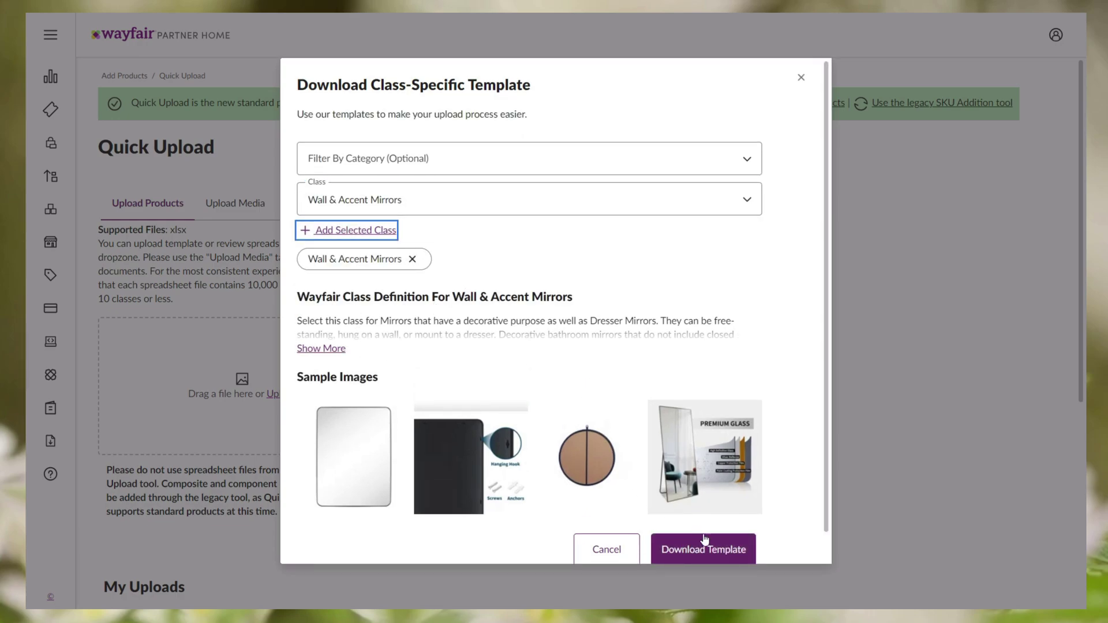
click(705, 541)
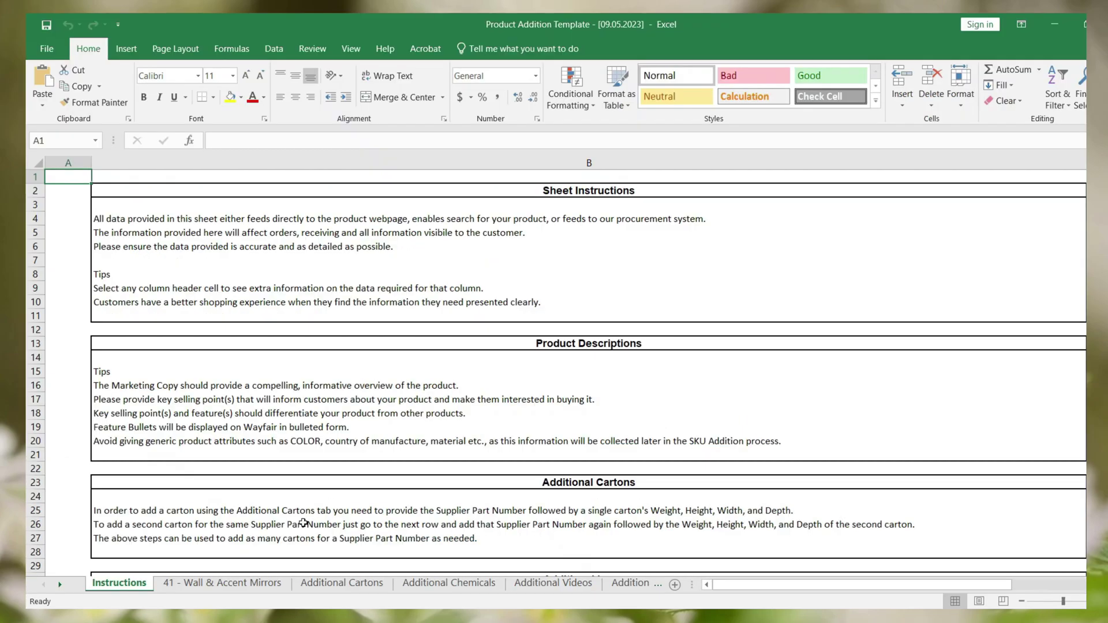
- On the template's 41 - Wall & Accent Mirrors sheet, enter IVMM-FOCTTM21-WHT as supplier and manufacturer part number in row 6
click(256, 583)
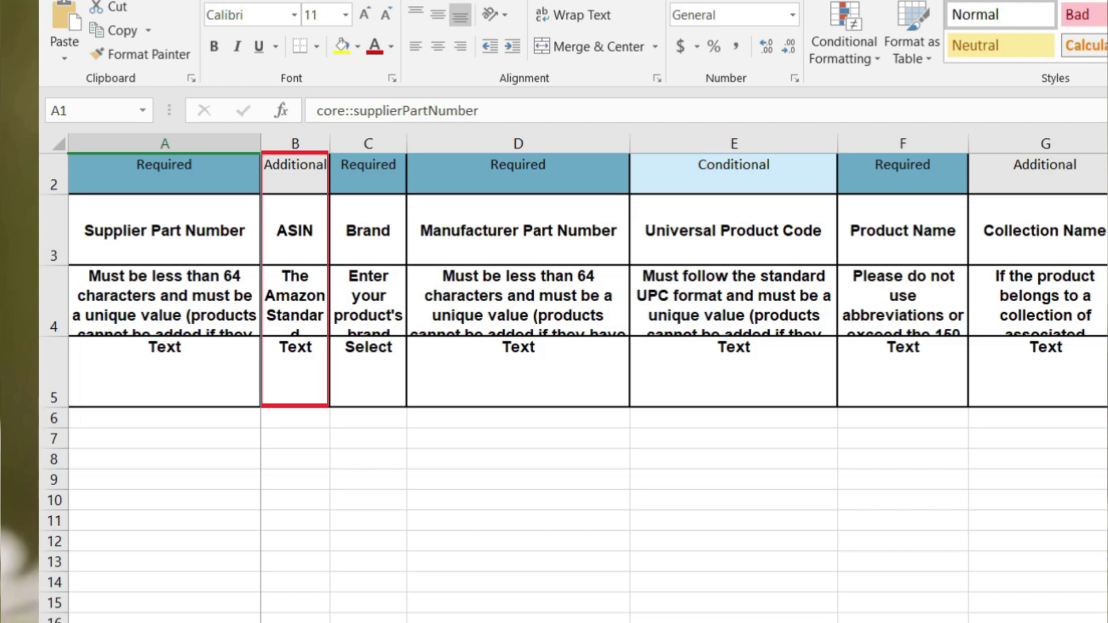
click(164, 418)
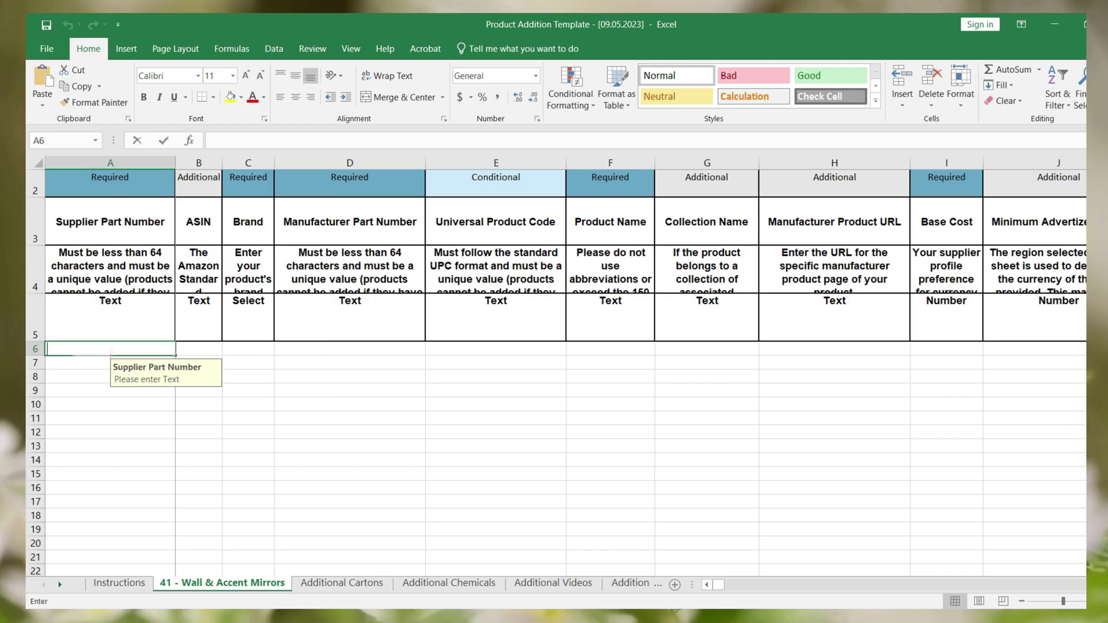
text(IVMM-FOCTTM21-WHT)
click(80, 372)
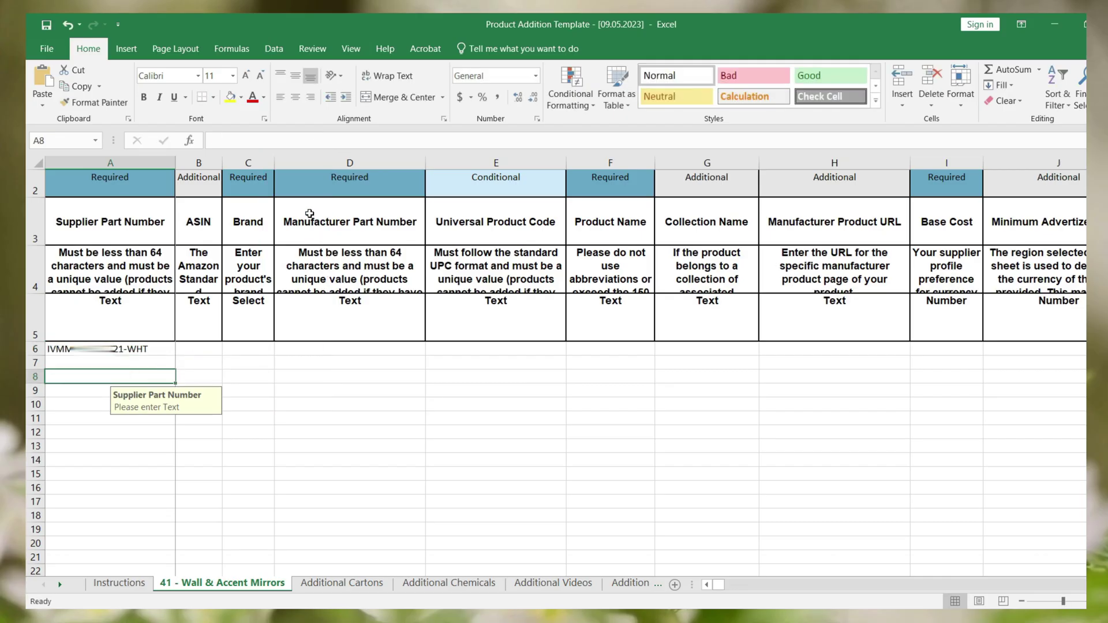
click(317, 346)
key(ctrl+v)
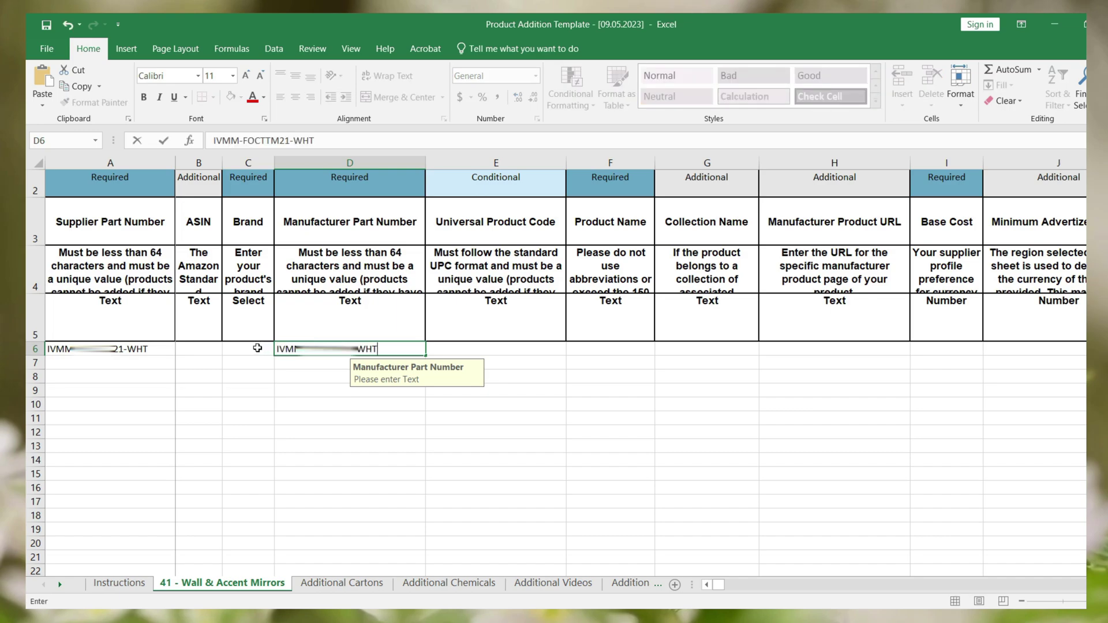
click(256, 348)
click(281, 349)
click(260, 370)
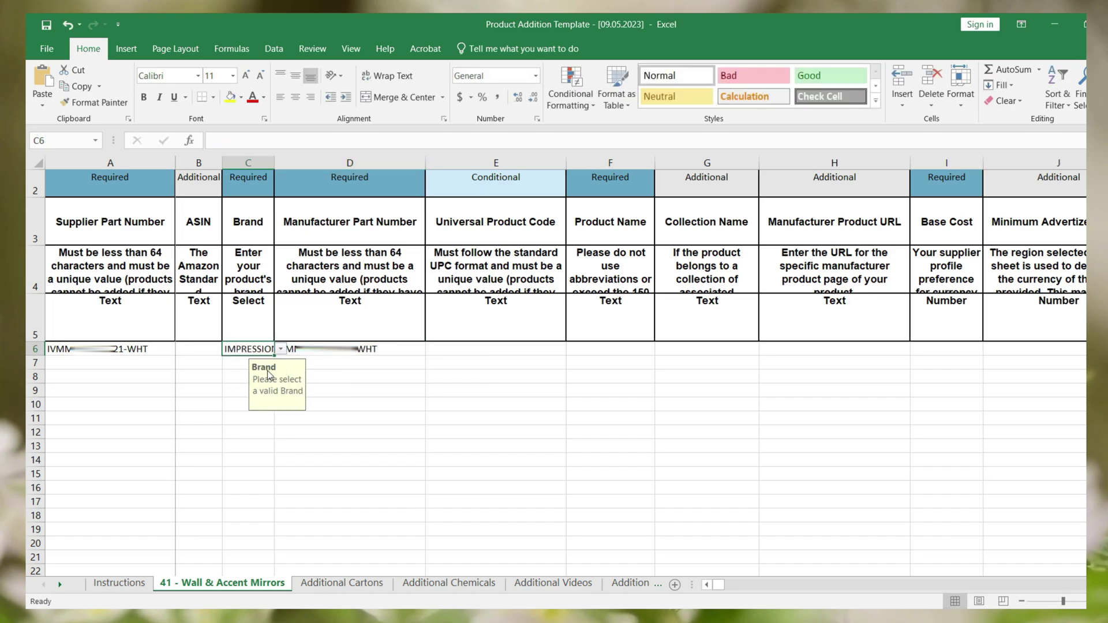
click(459, 352)
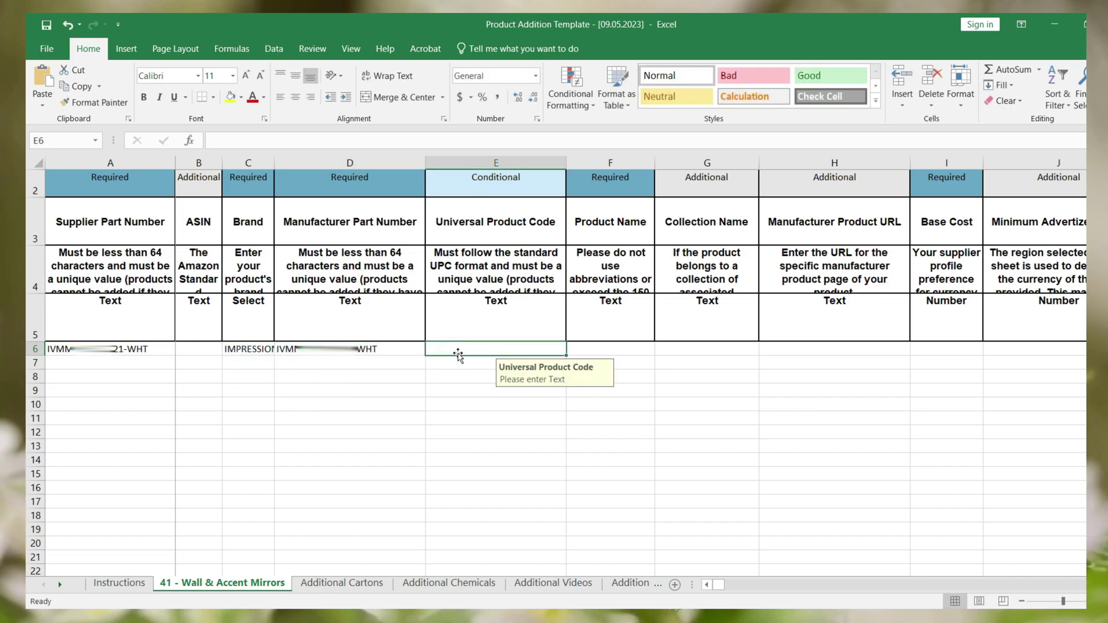
text(8.10083E+11)
key(Return)
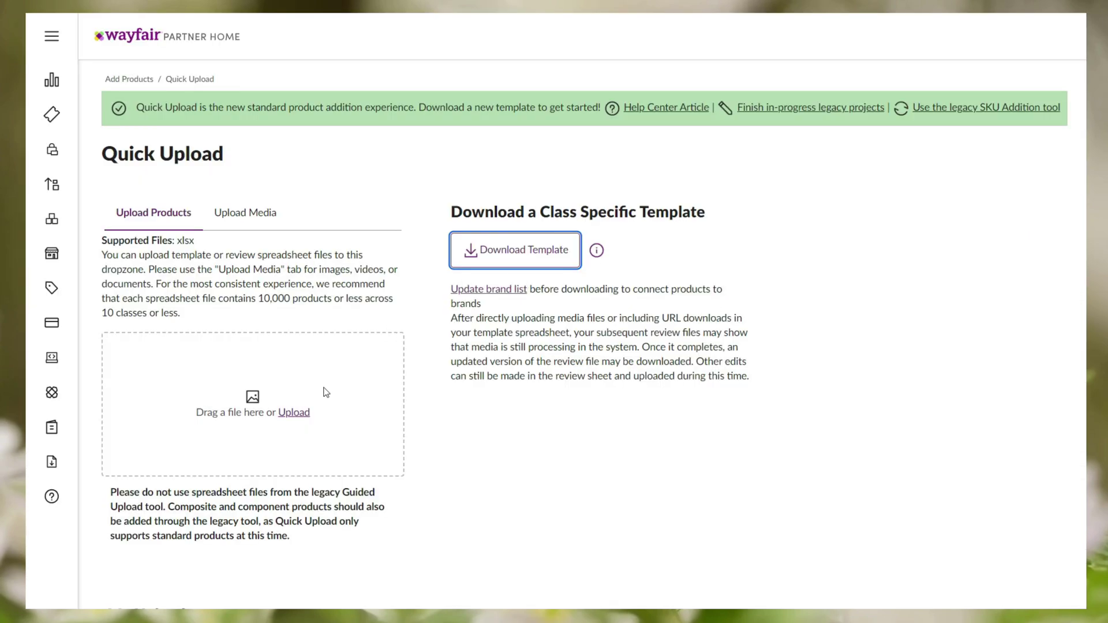
- Upload the completed Product Addition Template - [09.05.2023] workbook from Downloads to Quick Upload in Wayfair Partner Home
click(309, 422)
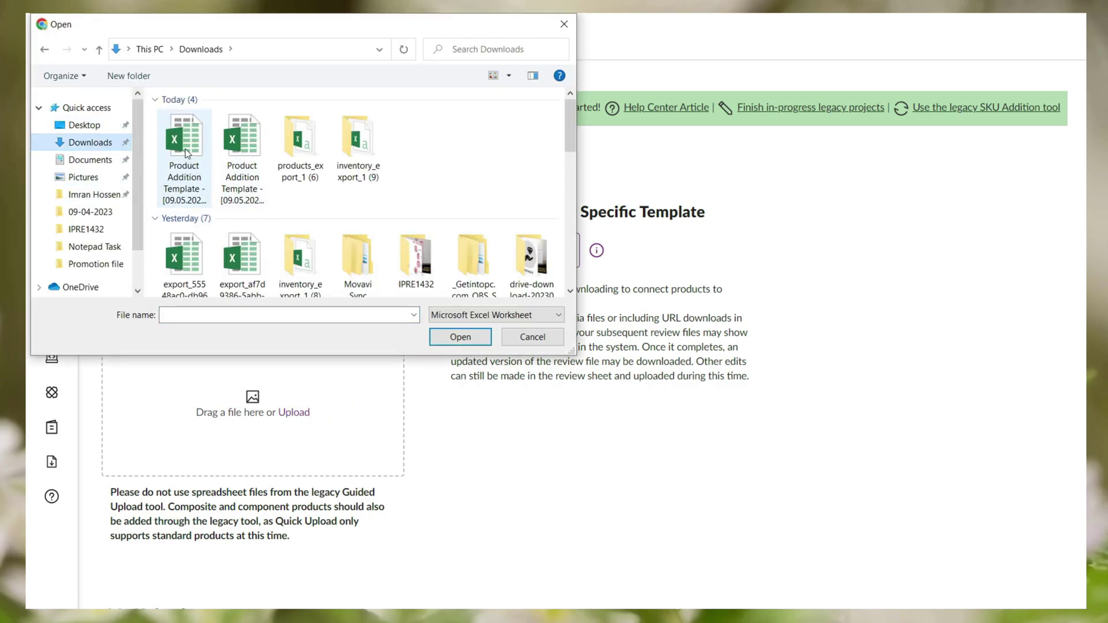
click(185, 149)
click(460, 337)
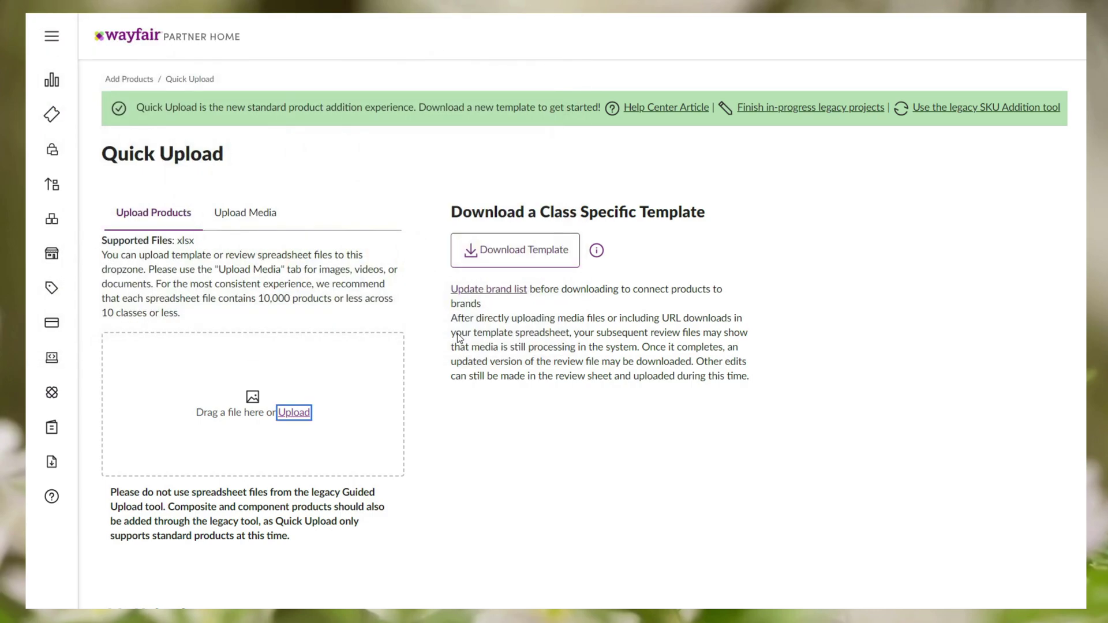
- Download the review file for the 9/5/2023 upload and check the mirror's row across its columns in Excel
scroll(672, 294, down, 6)
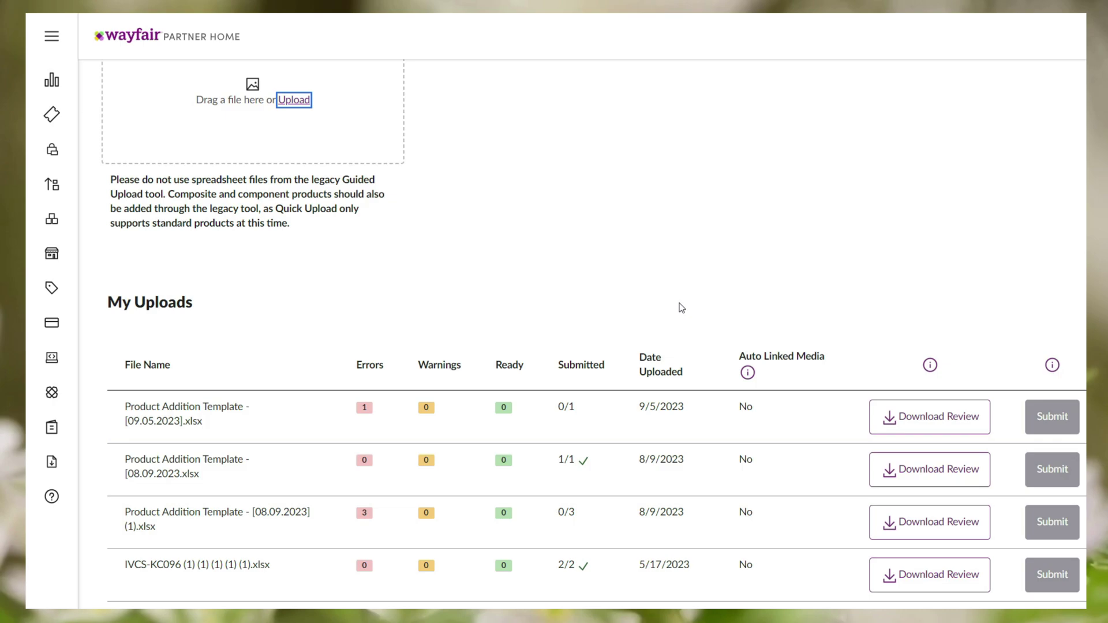
click(928, 423)
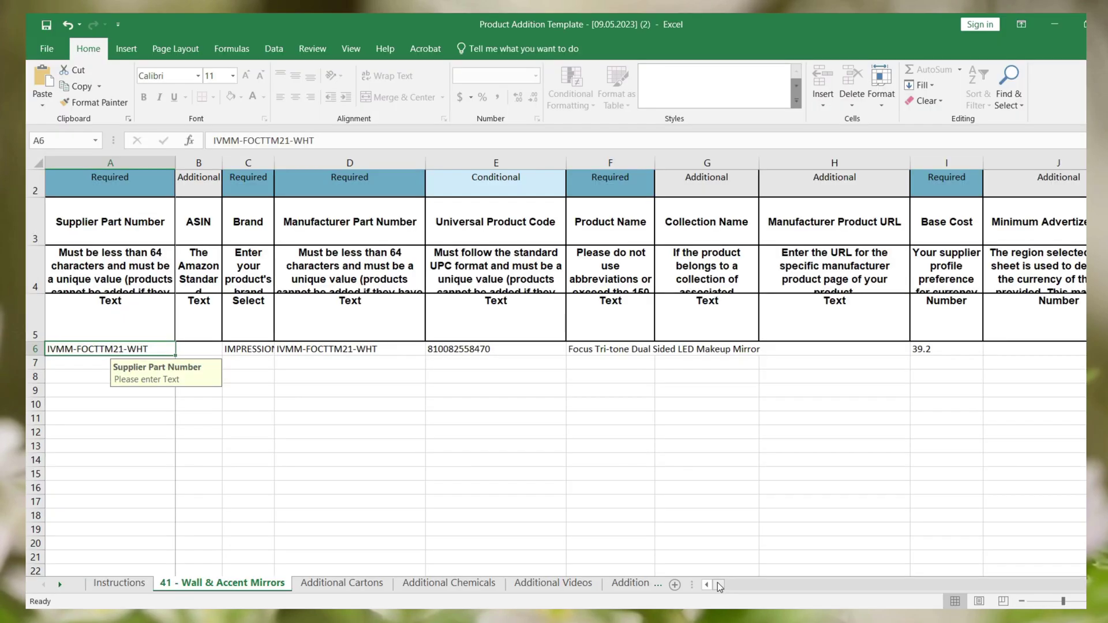
scroll(537, 349, right, 15)
click(537, 349)
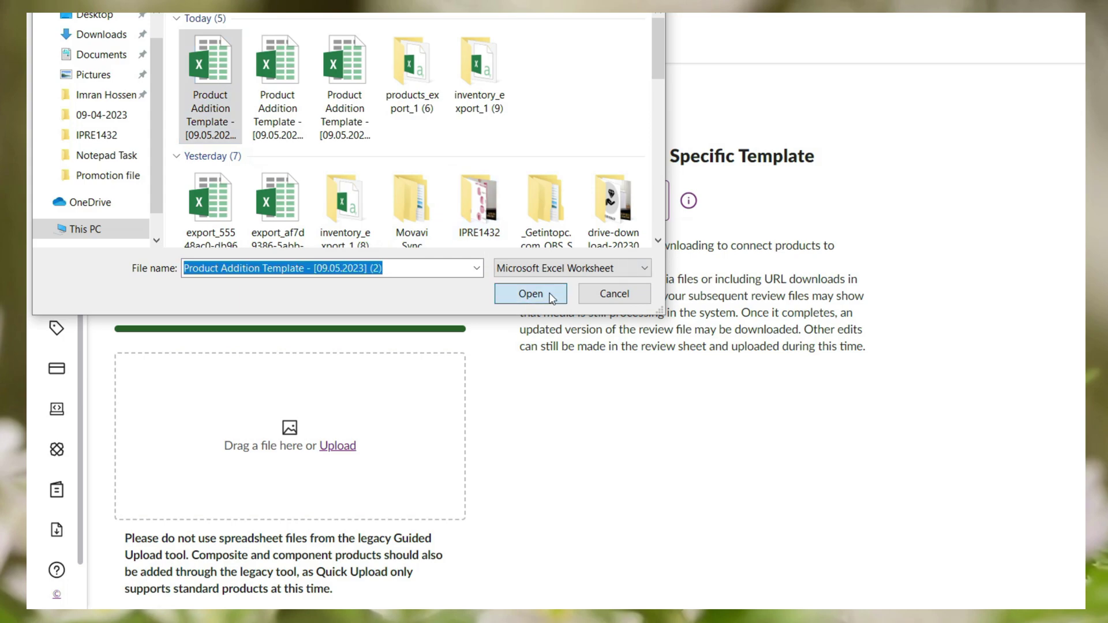
- Upload Product Addition Template - [09.05.2023] (2) to Quick Upload and submit the 9/5/2023 product upload
click(528, 292)
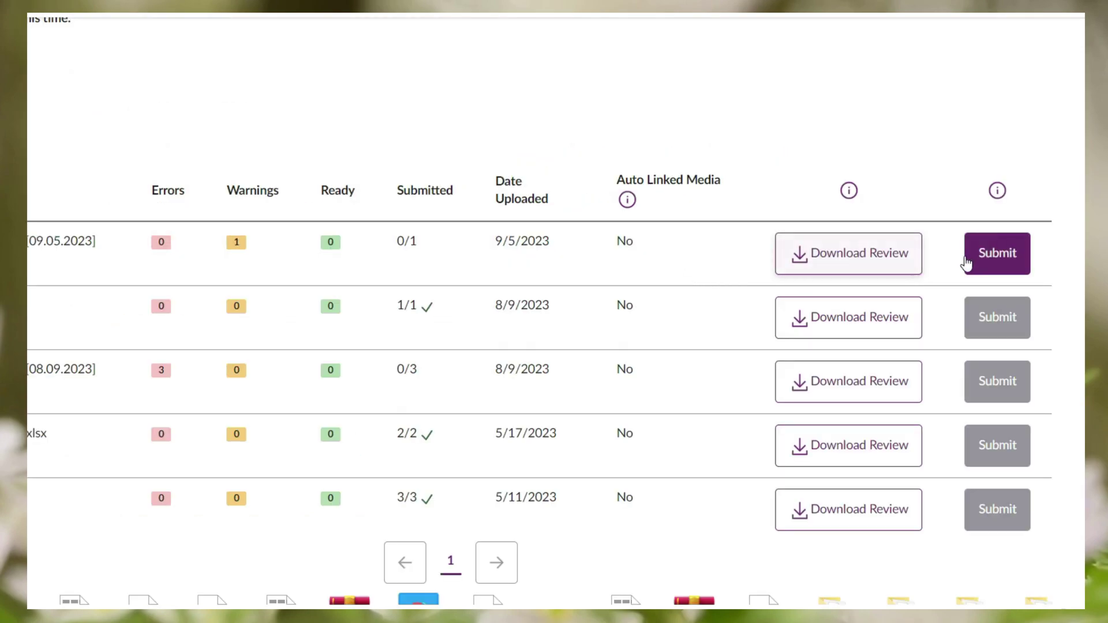
click(966, 263)
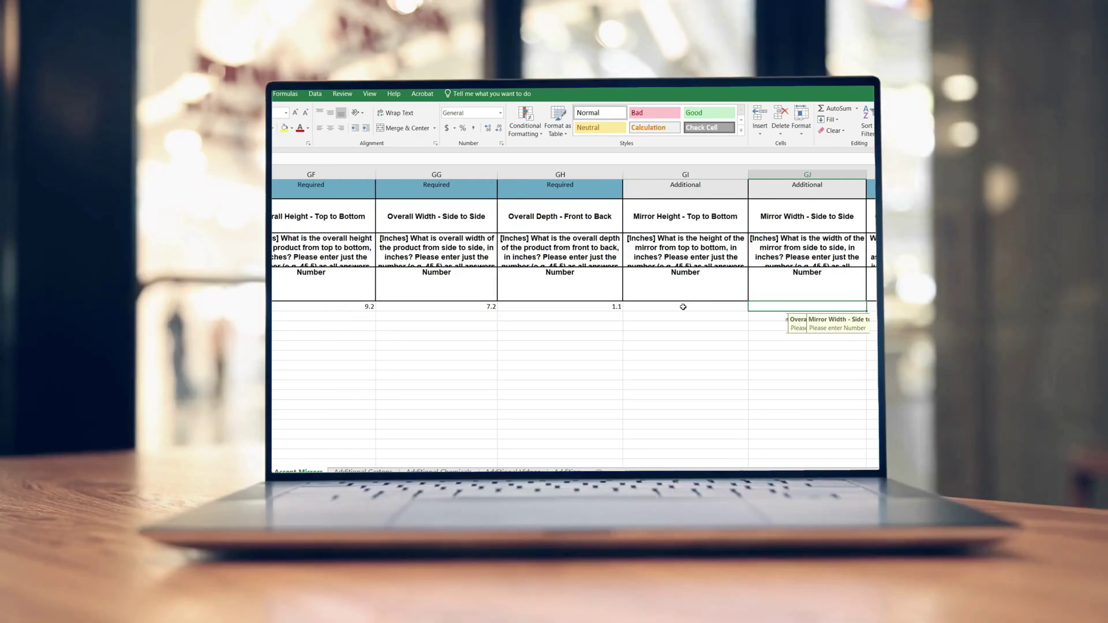
key(Right)
key(Right)
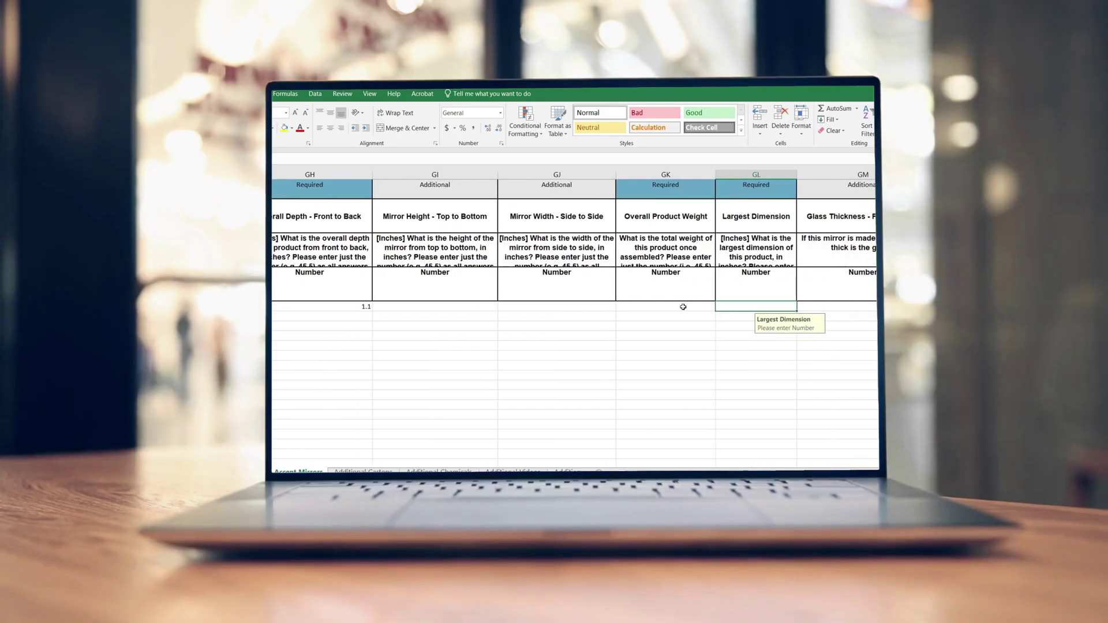
click(683, 307)
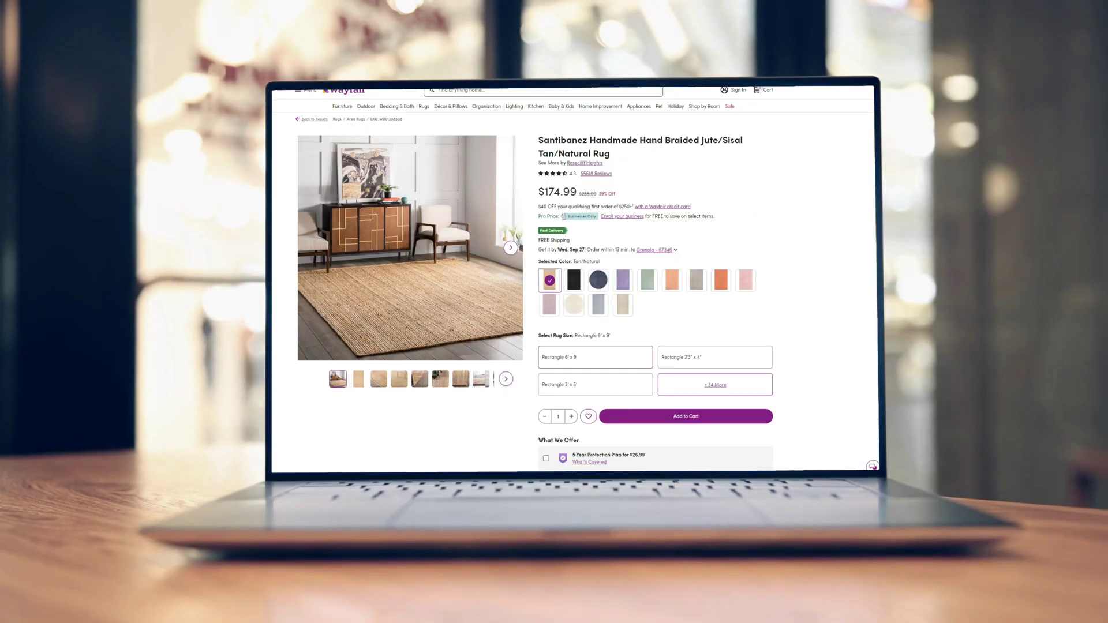
- Review the jute rug's product page again, focusing on its overview, price and title
scroll(574, 278, down, 4)
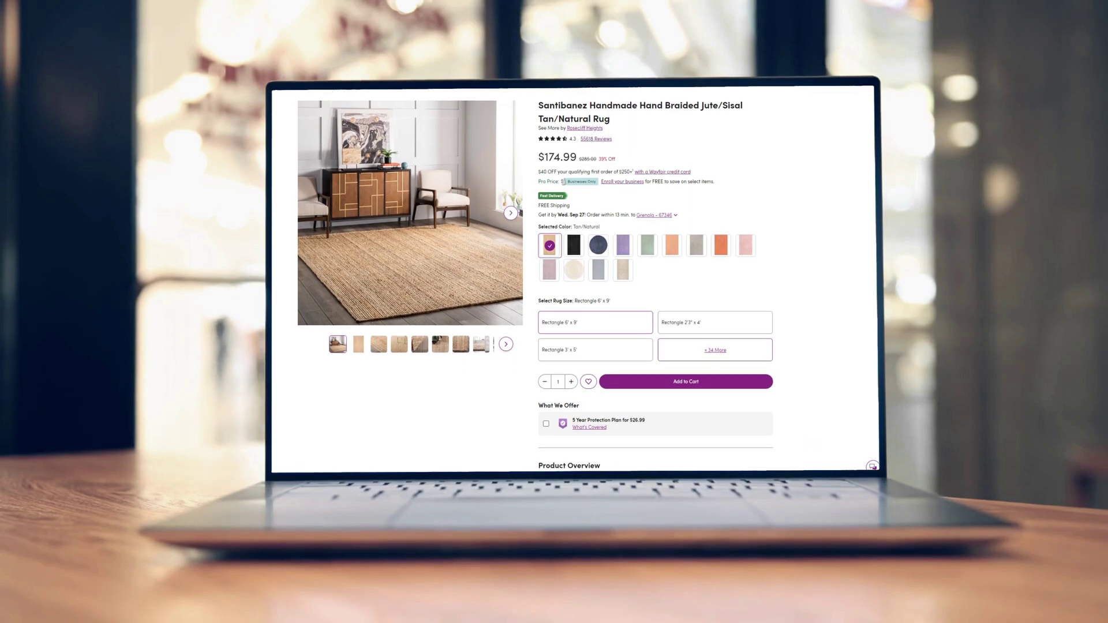
scroll(655, 277, down, 3)
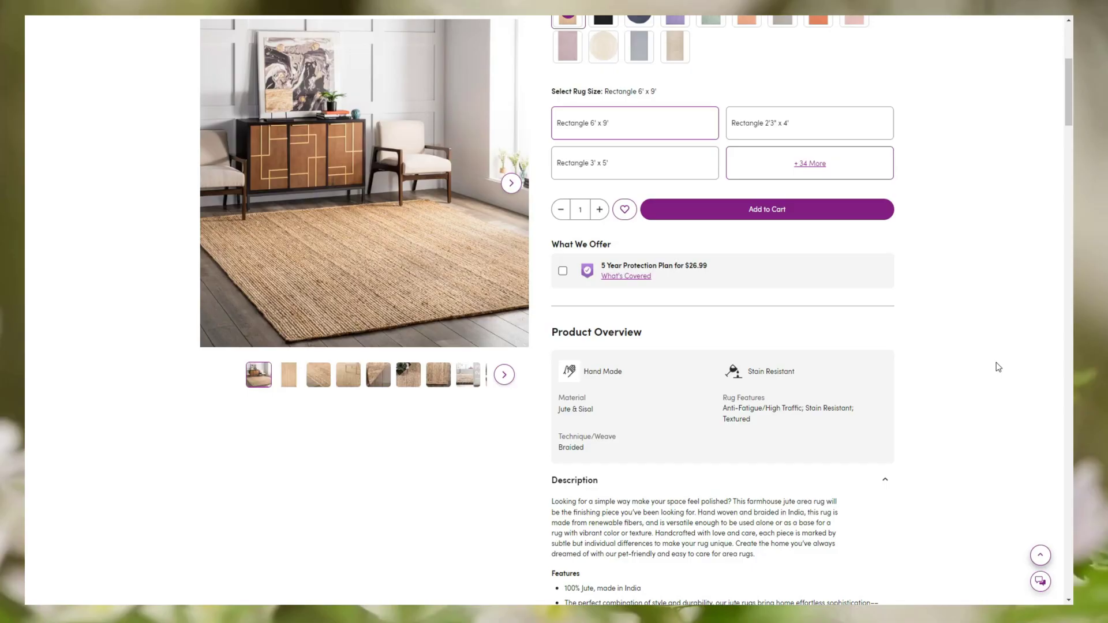
scroll(997, 364, up, 10)
drag(557, 186, 551, 181)
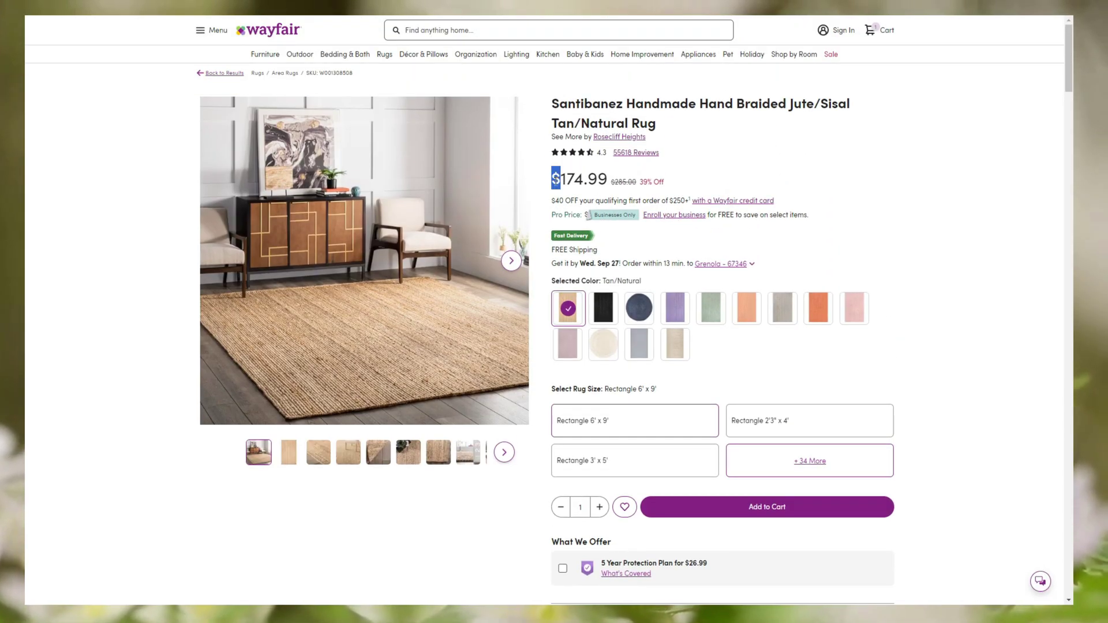
double_click(557, 106)
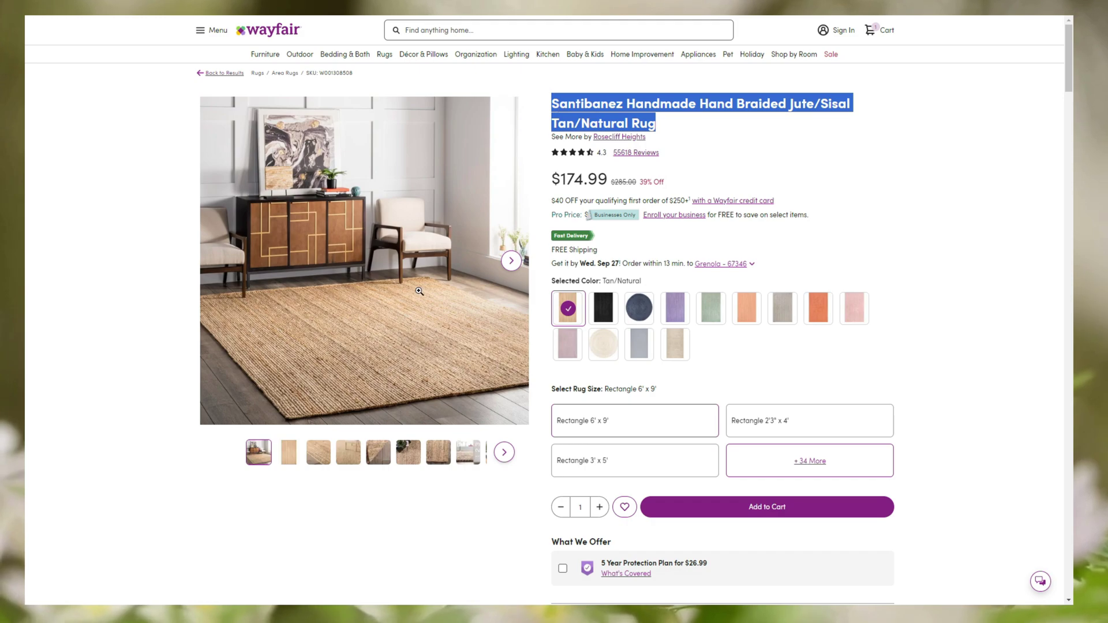